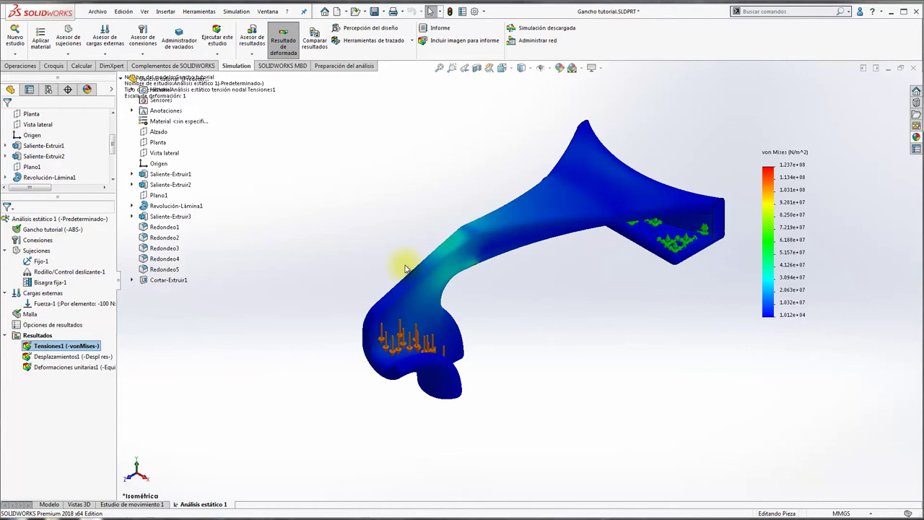
# Step: Orbit, zoom and pan around the hook's von Mises stress plot (1.012e+04 to 1.237e+08 N/m^2)
pyautogui.moveTo(416, 246); pyautogui.dragTo(368, 174, button='middle')
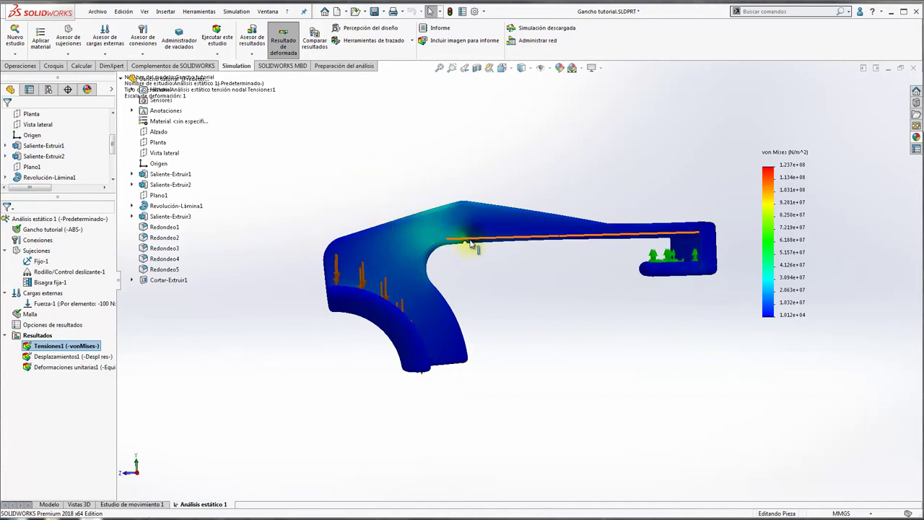
pyautogui.scroll(-3, 473, 242)
pyautogui.moveTo(486, 240); pyautogui.dragTo(527, 282, button='middle')
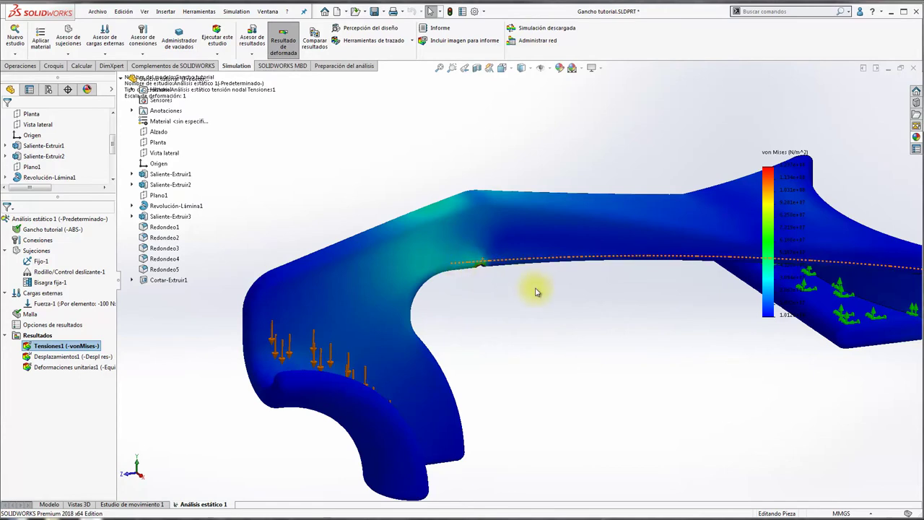
pyautogui.scroll(2, 599, 306)
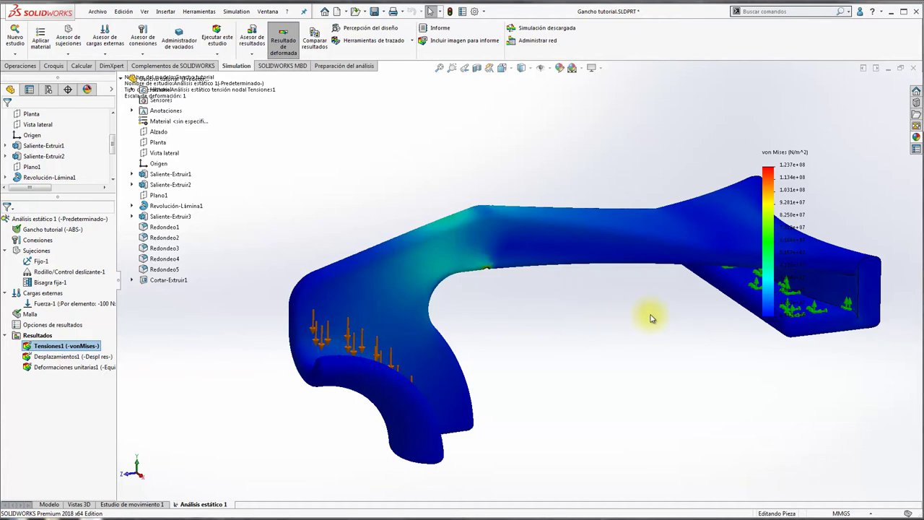
pyautogui.moveTo(659, 306)
pyautogui.keyDown('ctrl'); pyautogui.mouseDown(button='middle')
pyautogui.moveTo(619, 299)
pyautogui.moveTo(535, 329)
pyautogui.mouseUp(button='middle'); pyautogui.keyUp('ctrl')
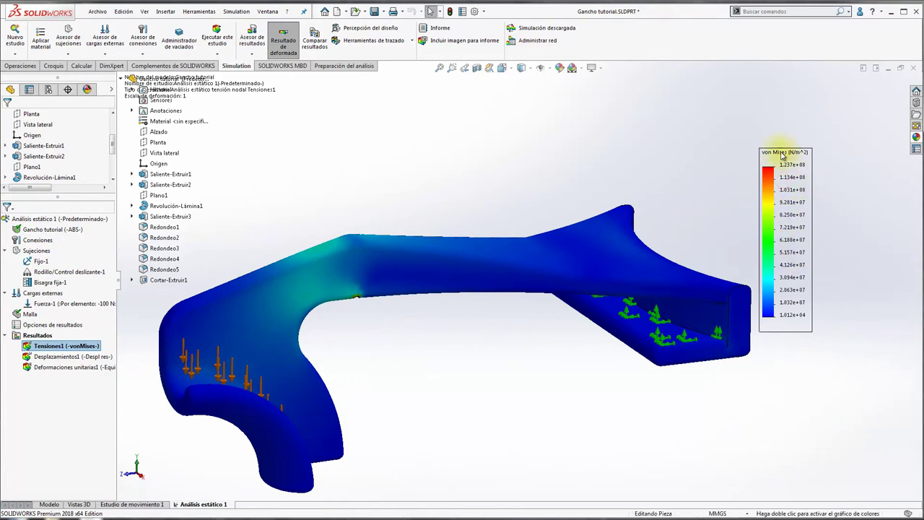
# Step: Drag the von Mises colour legend to the far right edge of the graphics area
pyautogui.moveTo(782, 155); pyautogui.dragTo(867, 165)
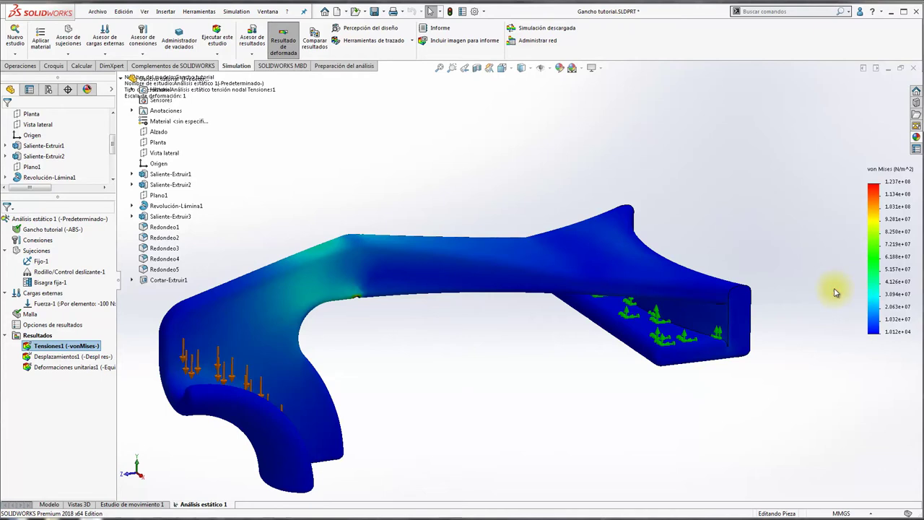
# Step: Display the Desplazamientos1 URES displacement plot and orbit to inspect the curved tip
pyautogui.doubleClick(45, 357)
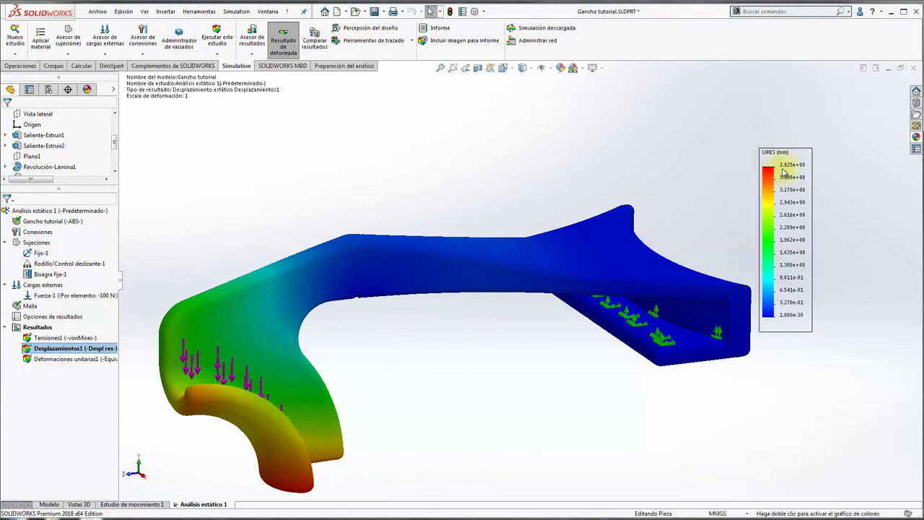
pyautogui.moveTo(506, 223)
pyautogui.mouseDown(button='middle')
pyautogui.moveTo(256, 320)
pyautogui.moveTo(304, 327)
pyautogui.moveTo(216, 340)
pyautogui.mouseUp(button='middle')
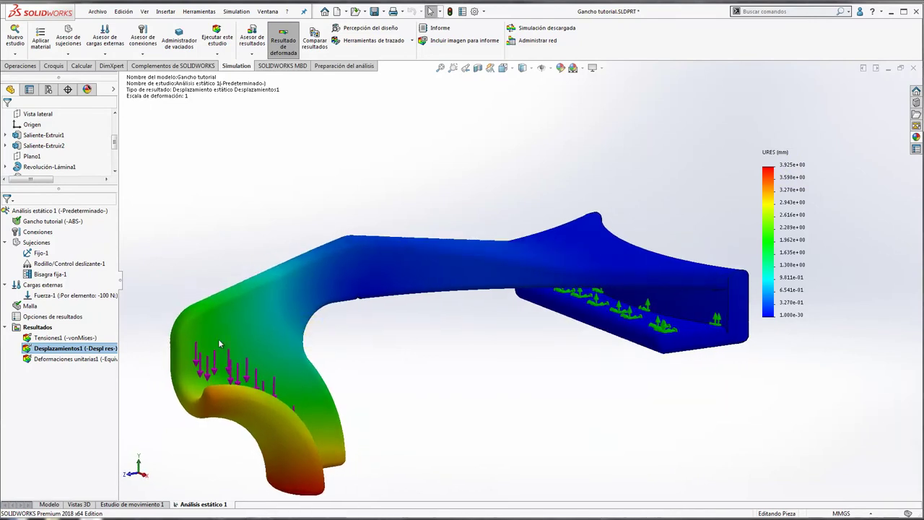
pyautogui.rightClick(36, 328)
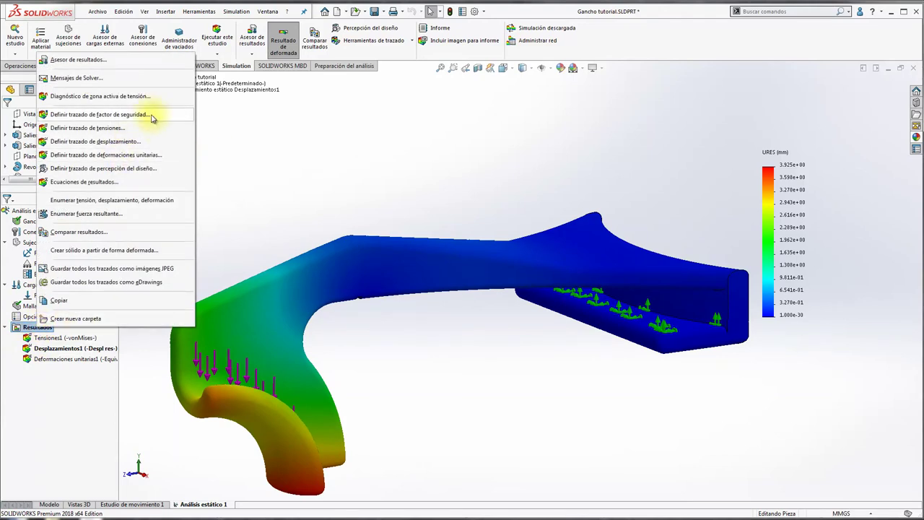
pyautogui.click(234, 165)
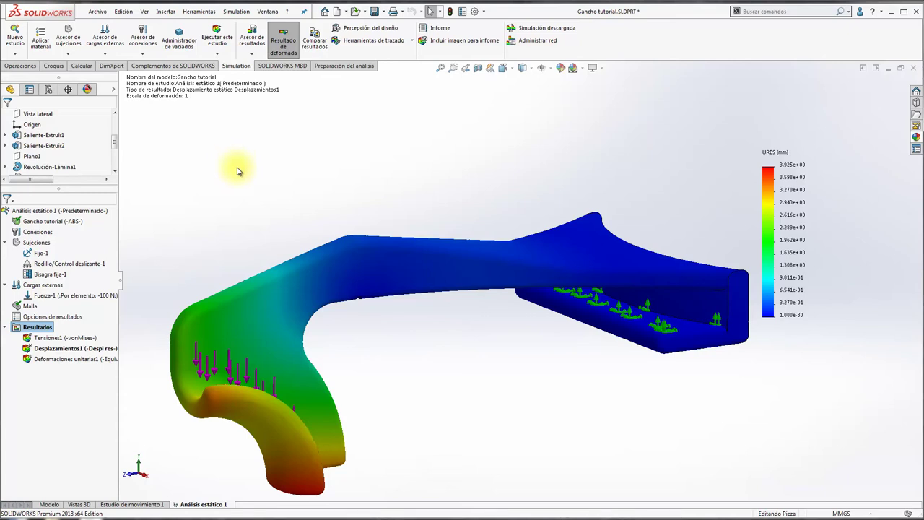
# Step: Show the Tensiones1 von Mises stress plot again and start its animation
pyautogui.doubleClick(57, 338)
pyautogui.rightClick(58, 338)
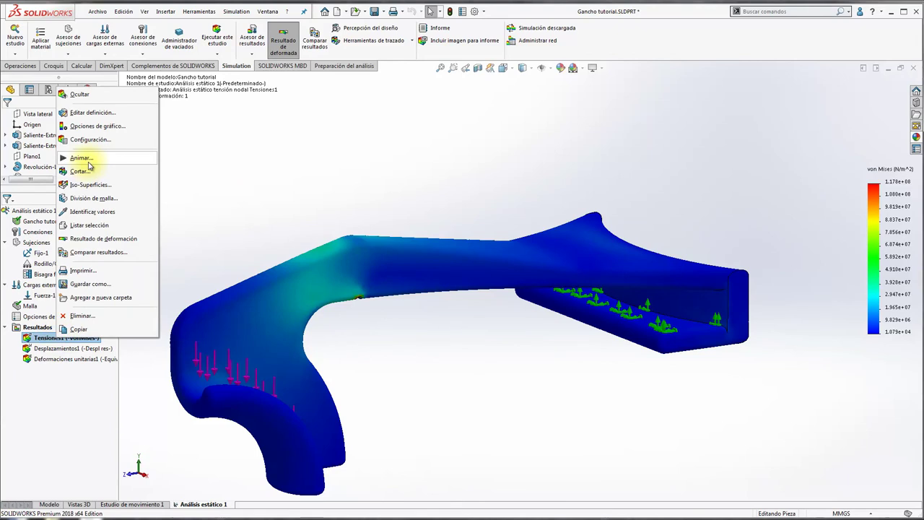
pyautogui.click(90, 157)
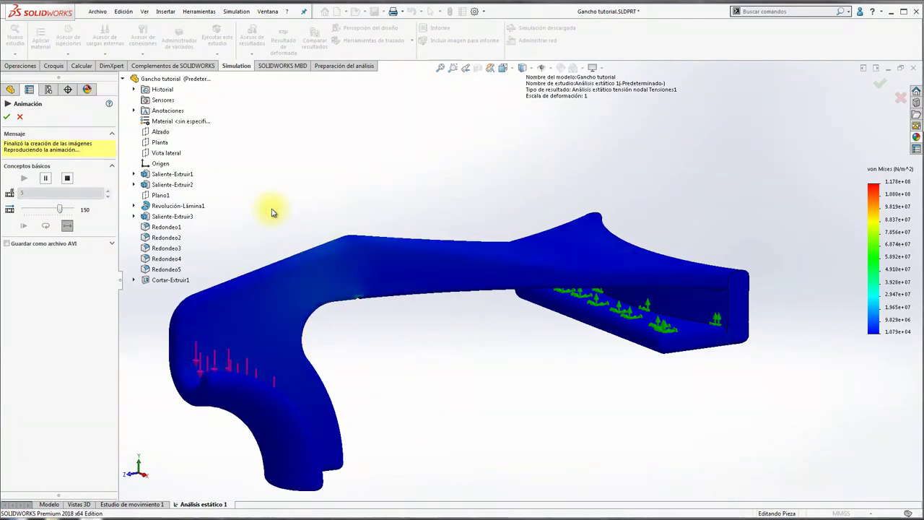
# Step: Watch the stress animation from the Right view (Ctrl+4), then stop it
pyautogui.hotkey('ctrl', '1')
pyautogui.hotkey('ctrl', '4')
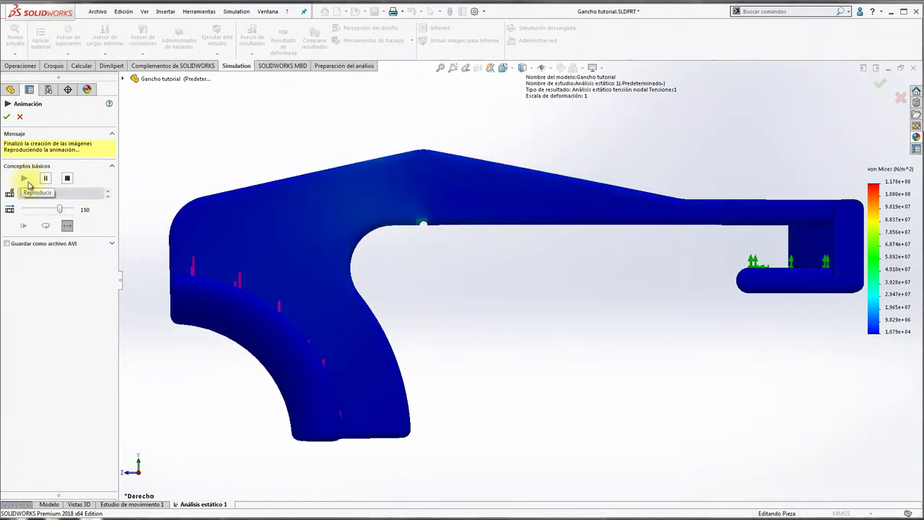
pyautogui.click(67, 179)
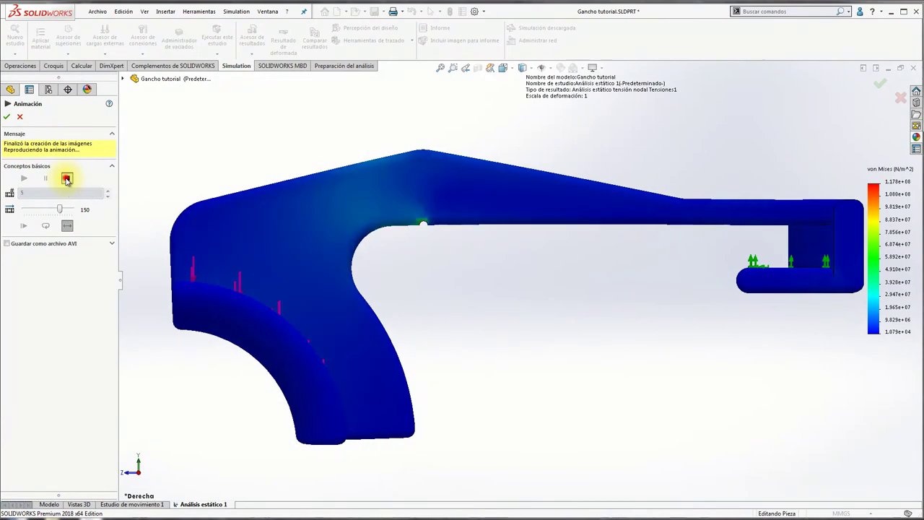
# Step: Close the Animación PropertyManager, orbit back to 3-D and clear the edge selection
pyautogui.click(19, 118)
pyautogui.moveTo(542, 250)
pyautogui.mouseDown(button='middle')
pyautogui.moveTo(638, 235)
pyautogui.moveTo(606, 250)
pyautogui.mouseUp(button='middle')
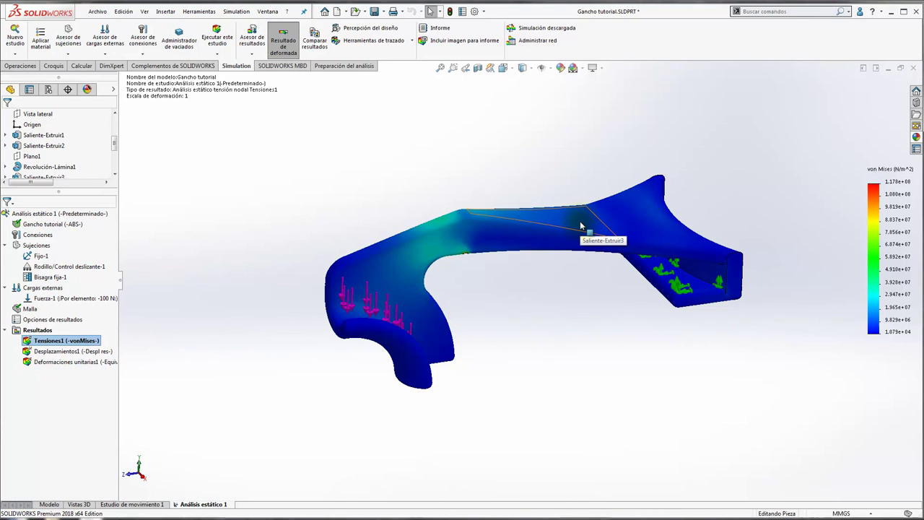
pyautogui.click(547, 258)
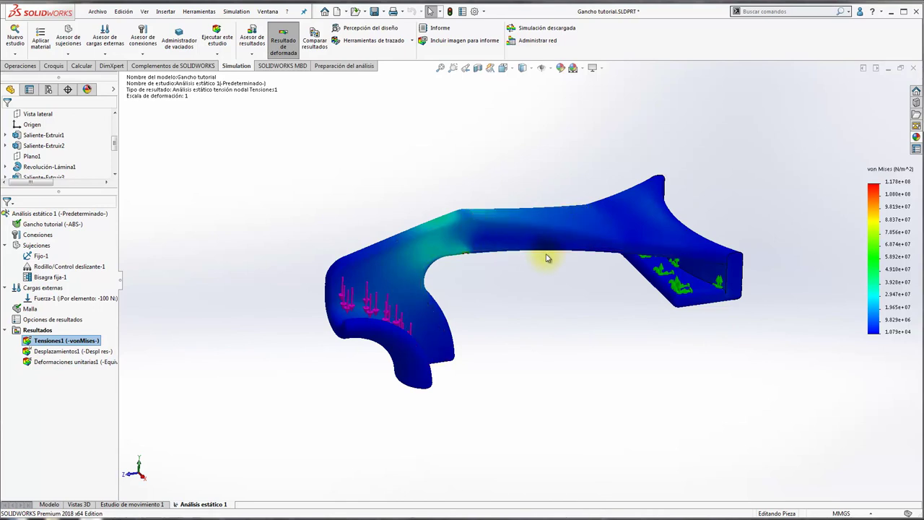